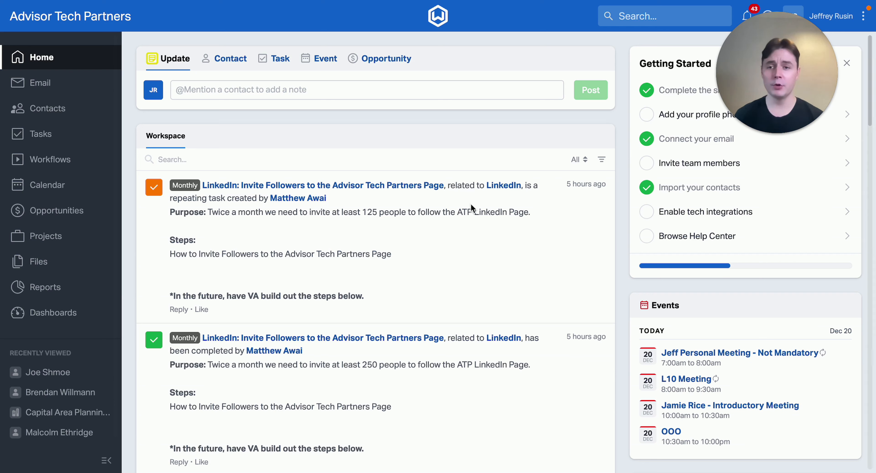
Open the workflow template "*FA Prospecting: 3) Plan Presentation Meeting" for editing.
left_click(60, 161)
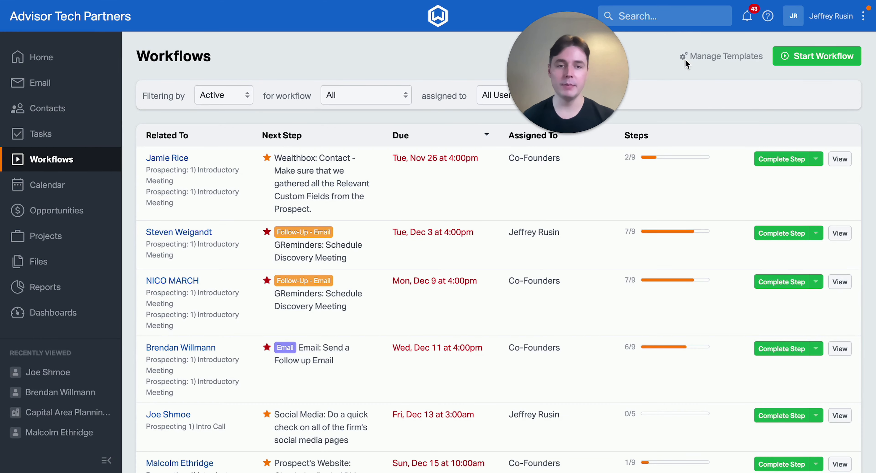
left_click(698, 57)
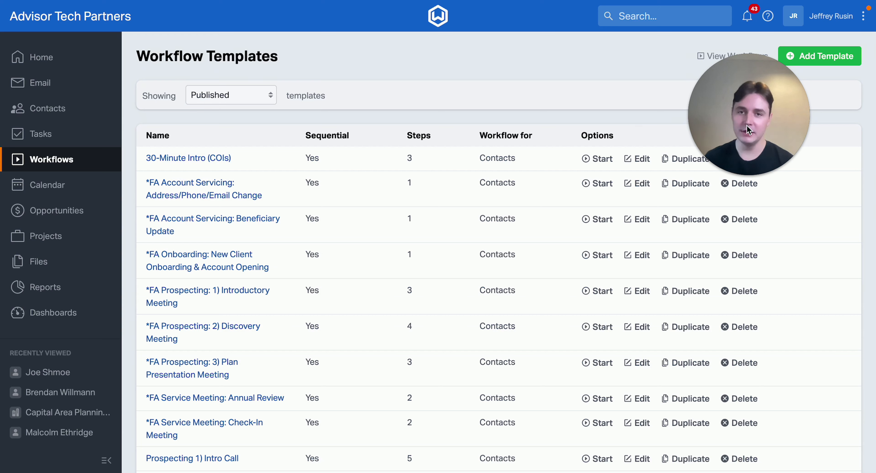
scroll(256, 301, "down", 2)
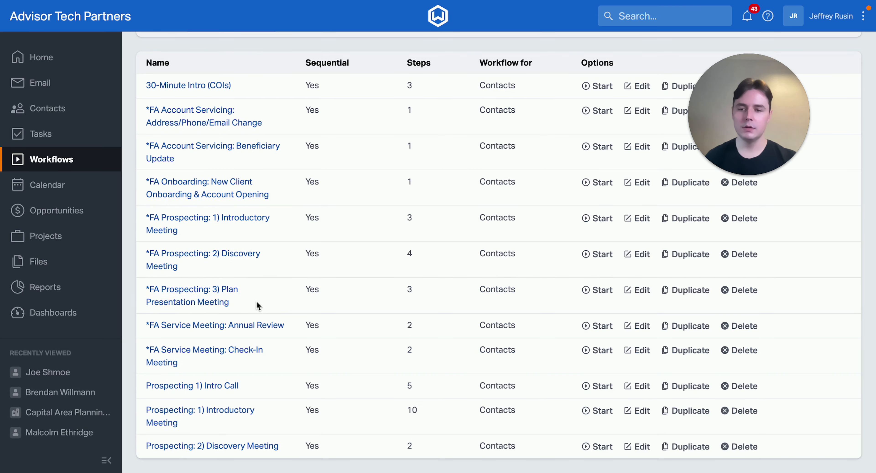
left_click(208, 304)
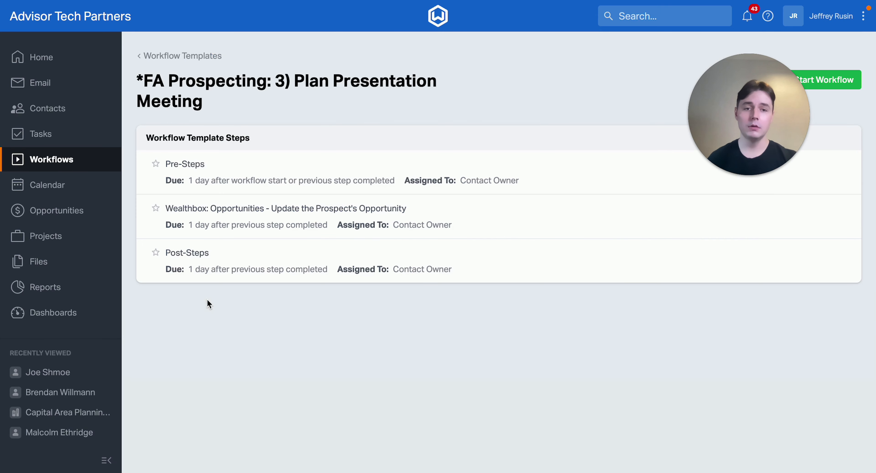
left_click_drag(705, 155, 734, 238)
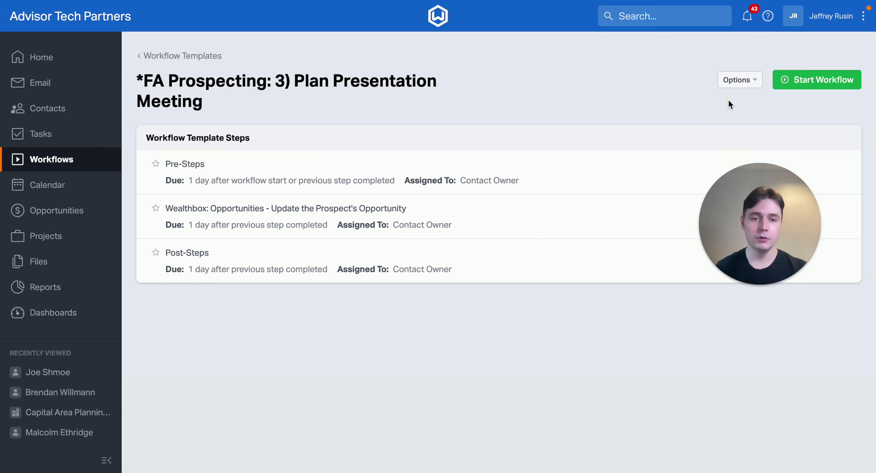
left_click(736, 78)
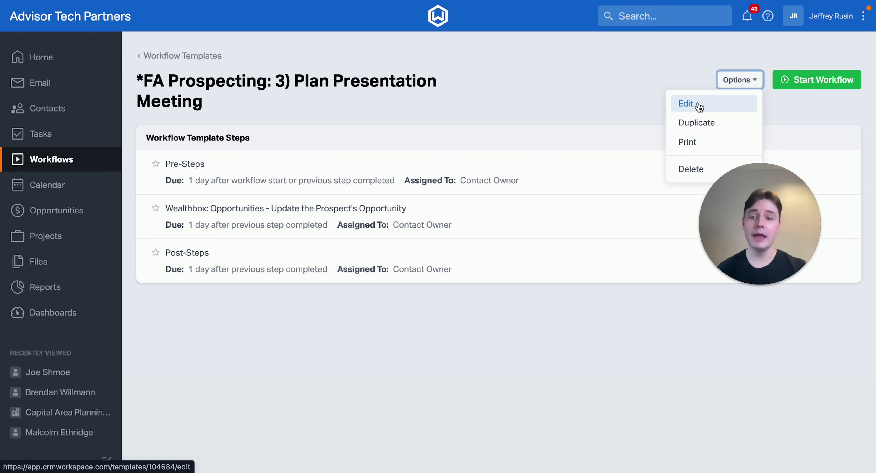
left_click(691, 104)
left_click_drag(739, 225, 735, 87)
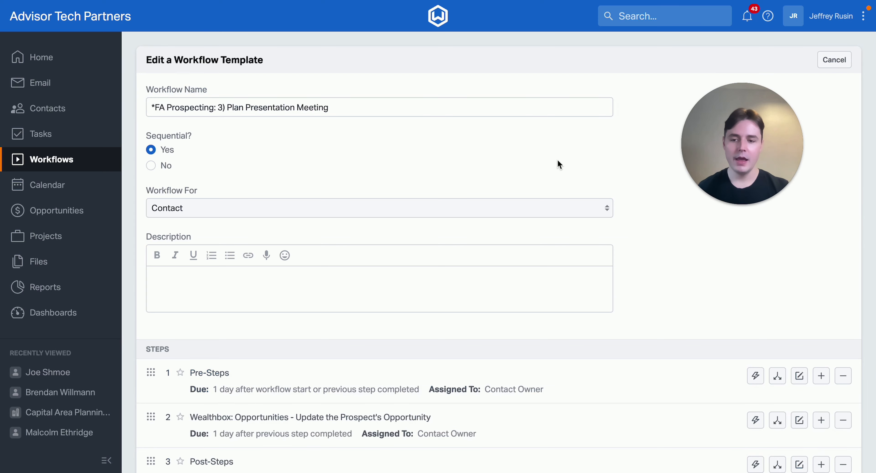
Add a workflow step "Deliver ADV & Privacy Policy", due 1 day after the previous step at 2:30pm, priority High, category Follow-Up - Email.
scroll(558, 160, "down", 3)
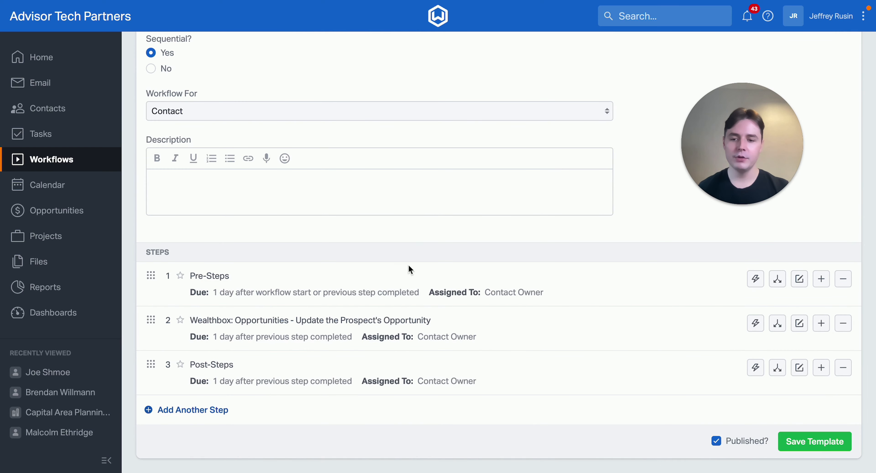
left_click(207, 415)
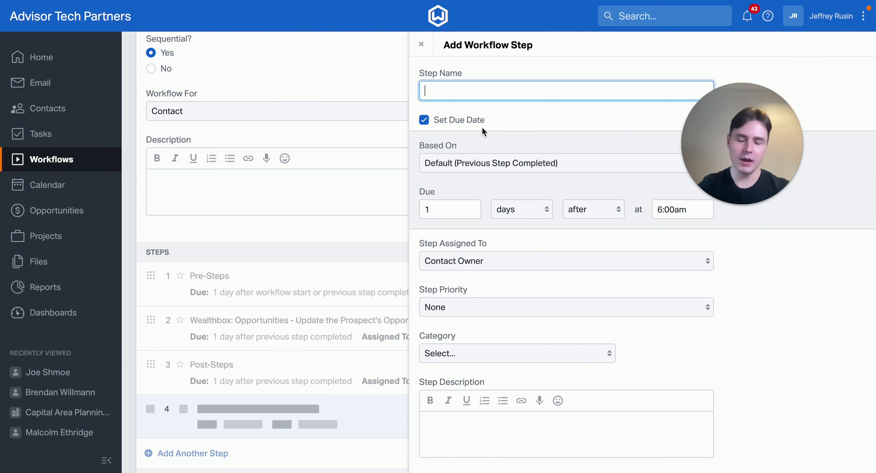
type("Deliver ADV & Privacy Policy")
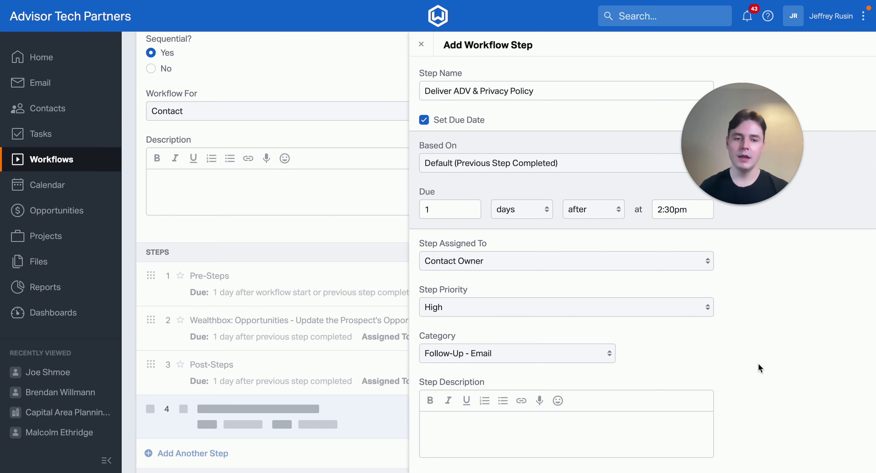
scroll(760, 367, "down", 3)
left_click(844, 459)
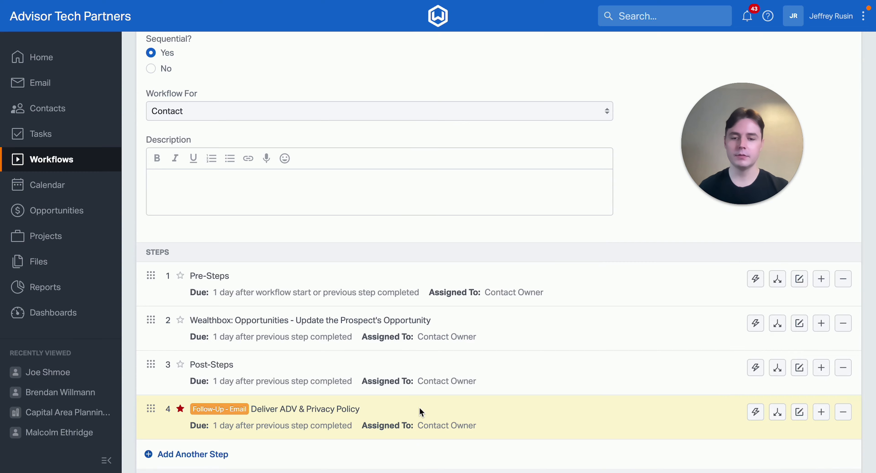
Add an Email Contact action labelled "Send ADV & Privacy Policy" to the new step, with a welcome subject and disclosure-document body.
scroll(504, 412, "down", 2)
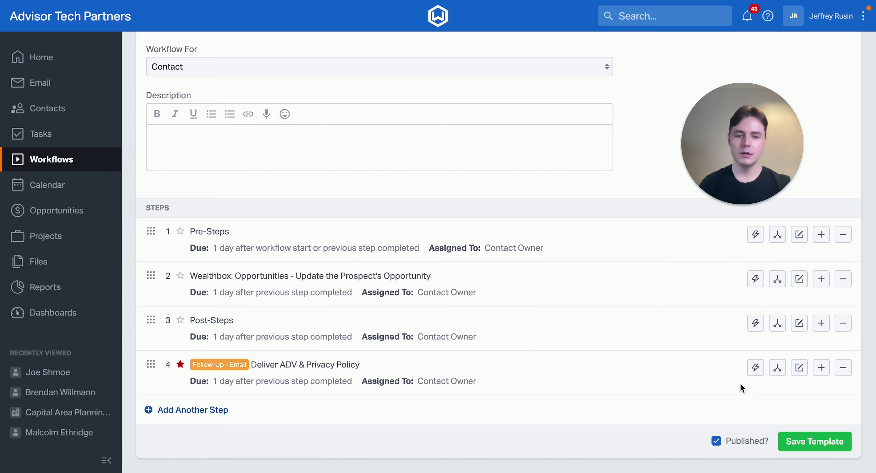
left_click(755, 369)
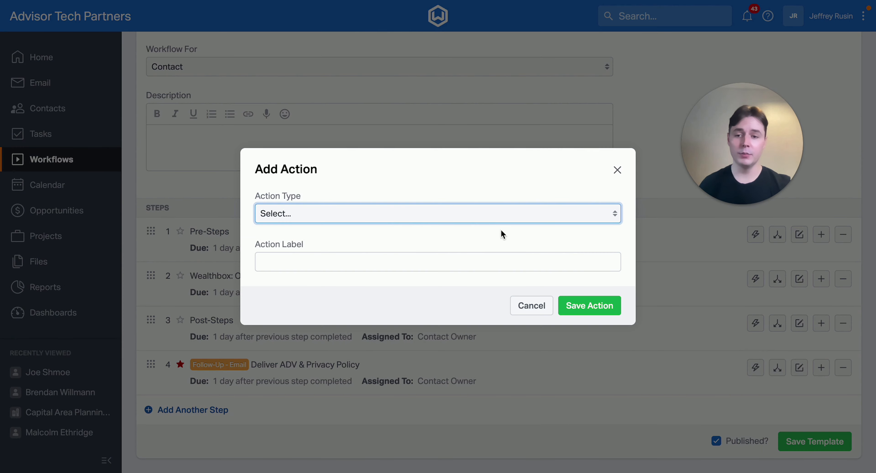
left_click(530, 214)
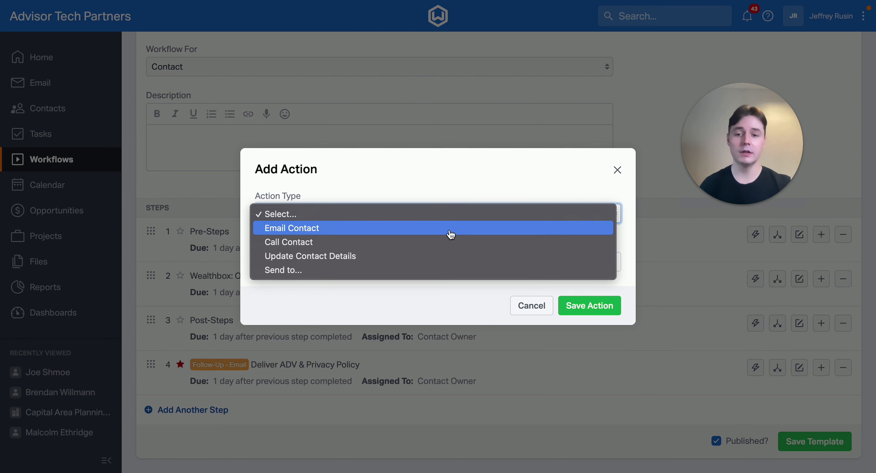
left_click(451, 235)
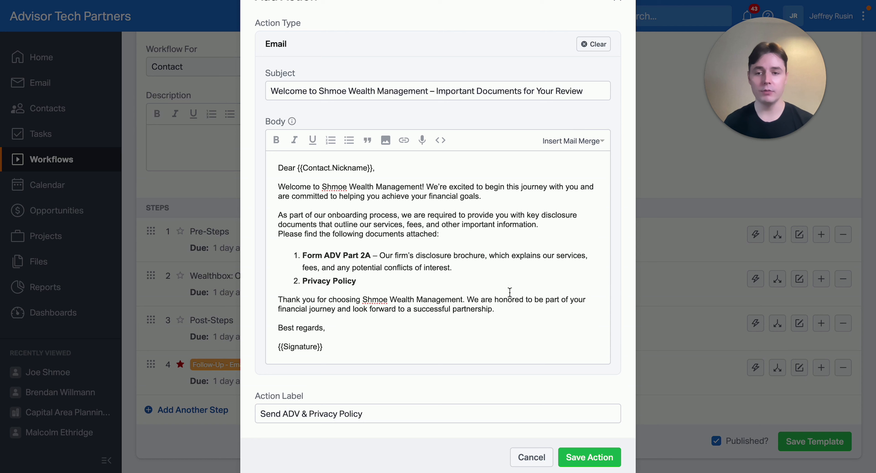
Try inserting a second Nickname merge field after the email greeting and remove it again.
left_click(572, 143)
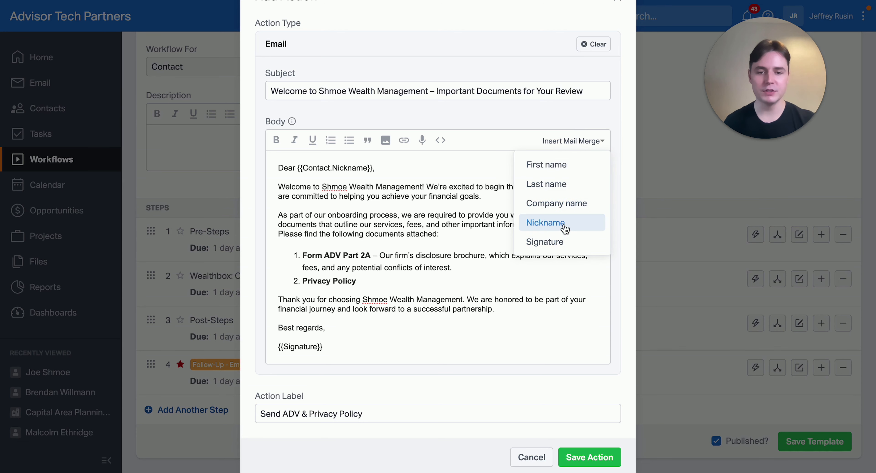
left_click(452, 171)
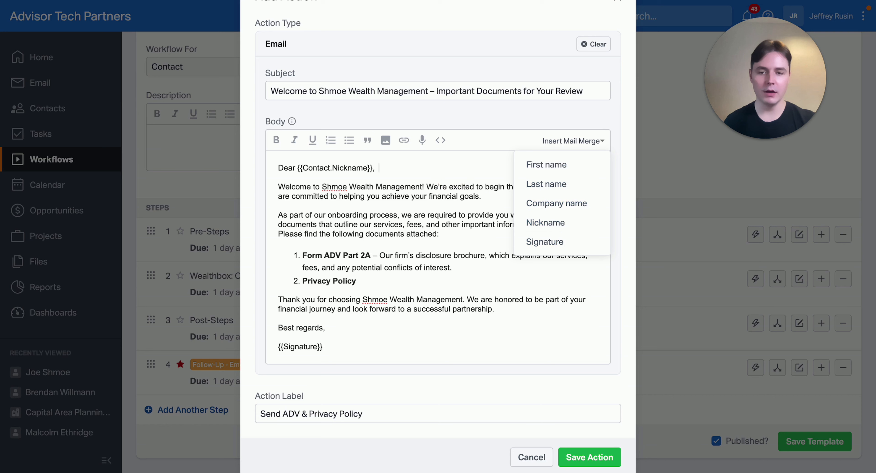
left_click(548, 223)
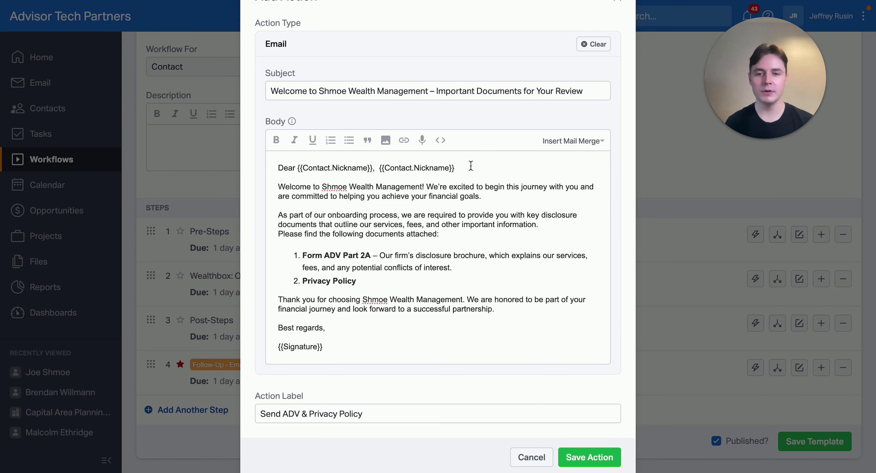
left_click_drag(471, 166, 417, 166)
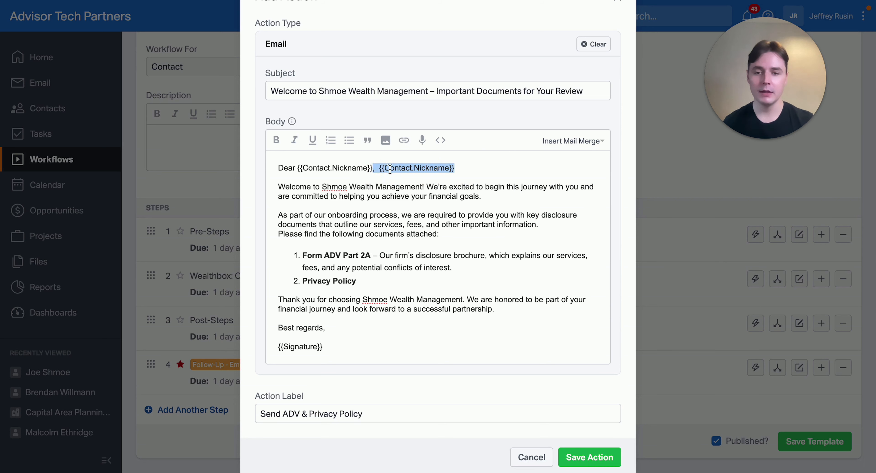
key("BackSpace")
left_click(352, 347)
left_click_drag(330, 349, 264, 346)
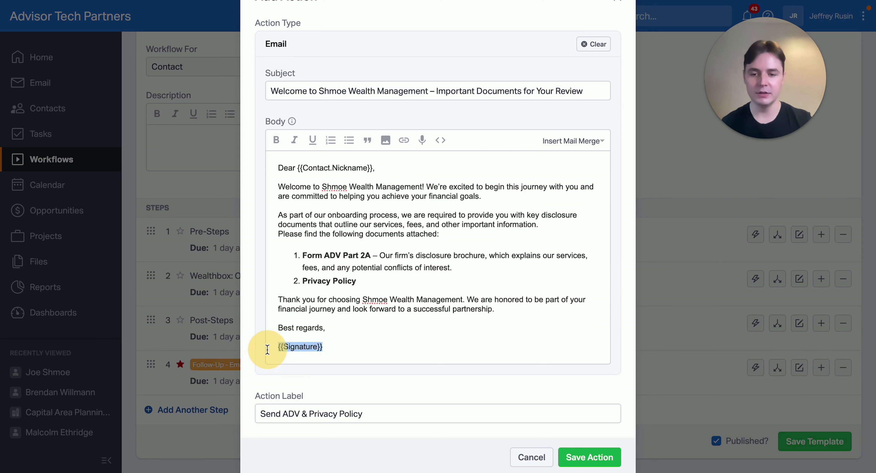
left_click(444, 280)
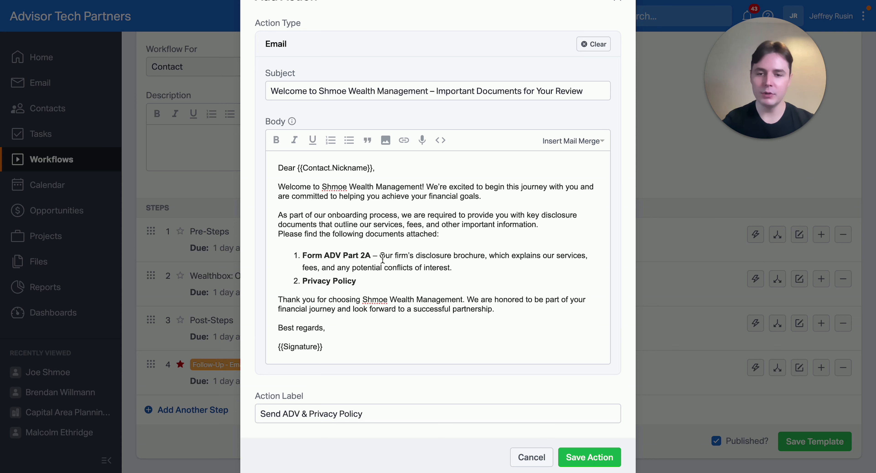
Link the "Form ADV Part 2A" text in the email body to the local ADV.pdf in Downloads and save the action.
left_click_drag(372, 255, 302, 255)
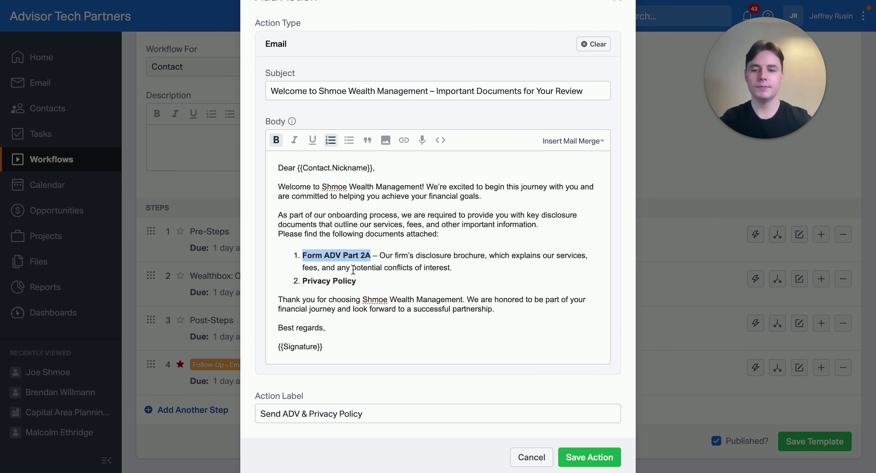
key("ctrl+k")
type("file:///Users/jeff/Downloads/ADV.pdf")
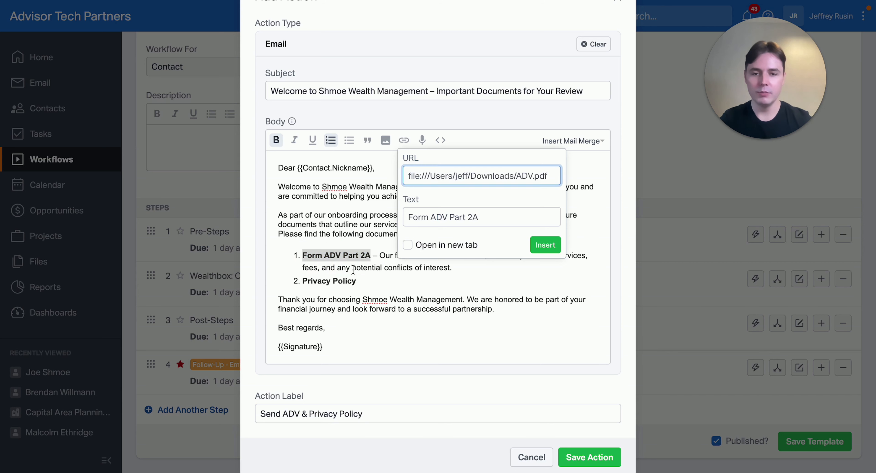
key("Return")
left_click(444, 254)
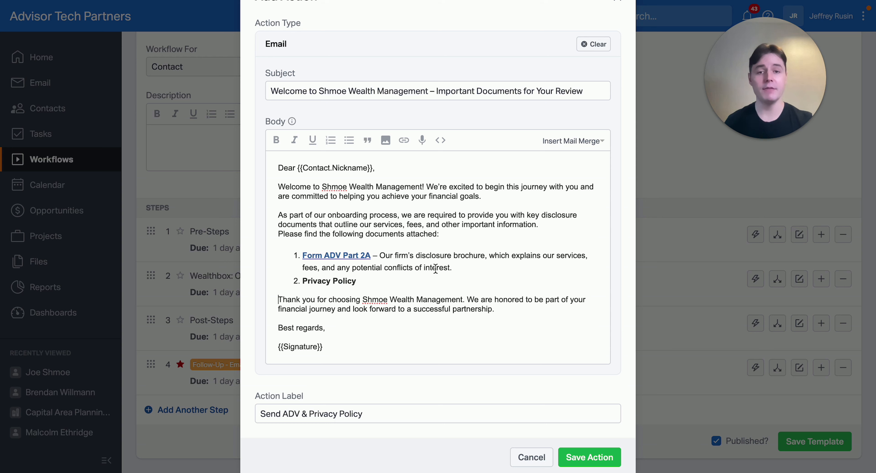
left_click(589, 457)
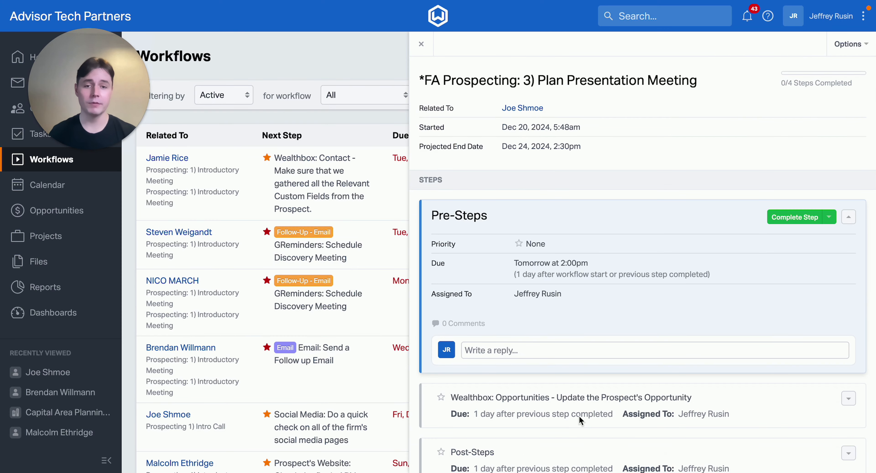
Open the Deliver ADV & Privacy Policy step of the started workflow and run its Send ADV & Privacy Policy action.
scroll(580, 421, "down", 3)
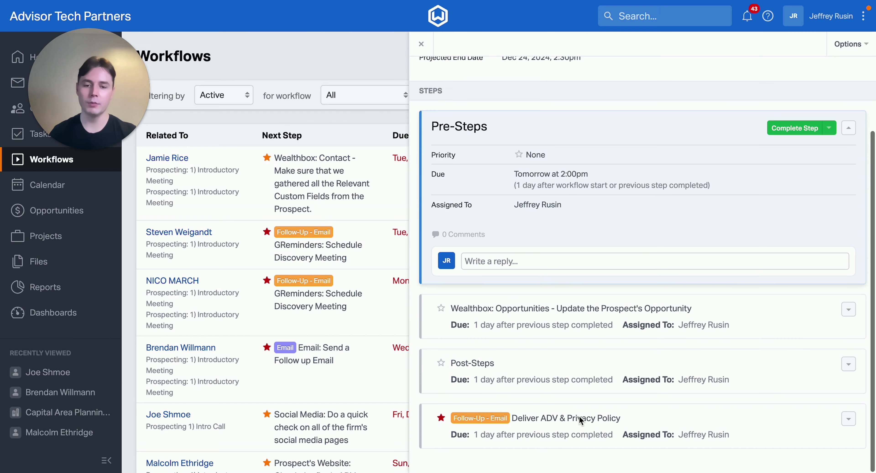
left_click(552, 419)
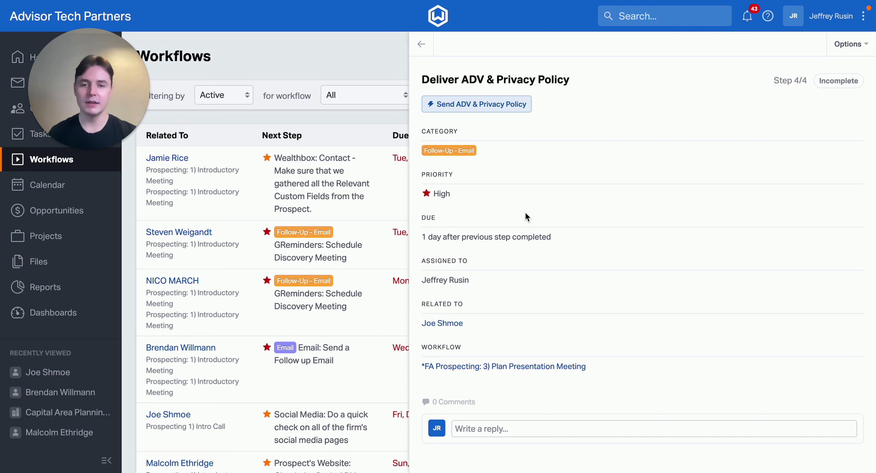
left_click(496, 111)
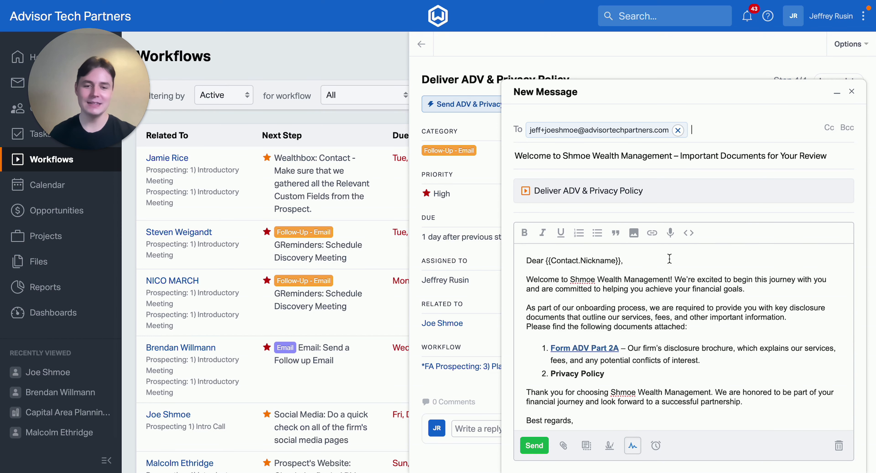
Examine the drafted email's merge fields, Form ADV Part 2A link, Privacy Policy entry and signature block.
scroll(663, 265, "down", 2)
left_click(594, 293)
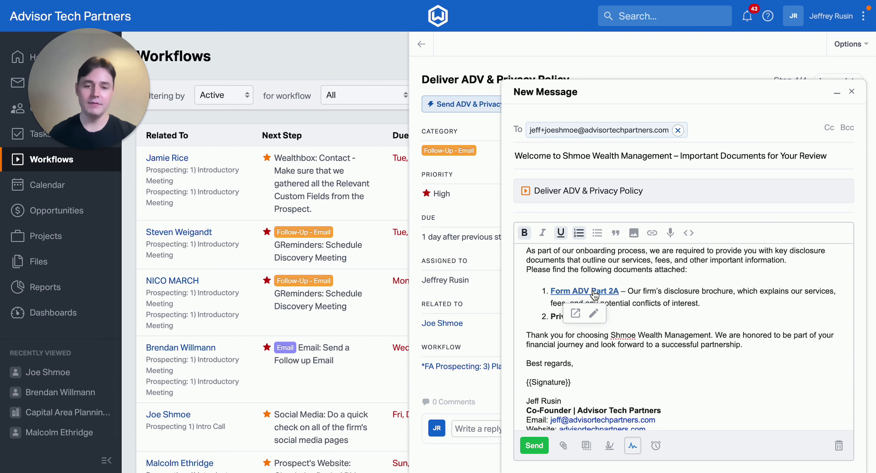
left_click(567, 279)
scroll(629, 282, "up", 2)
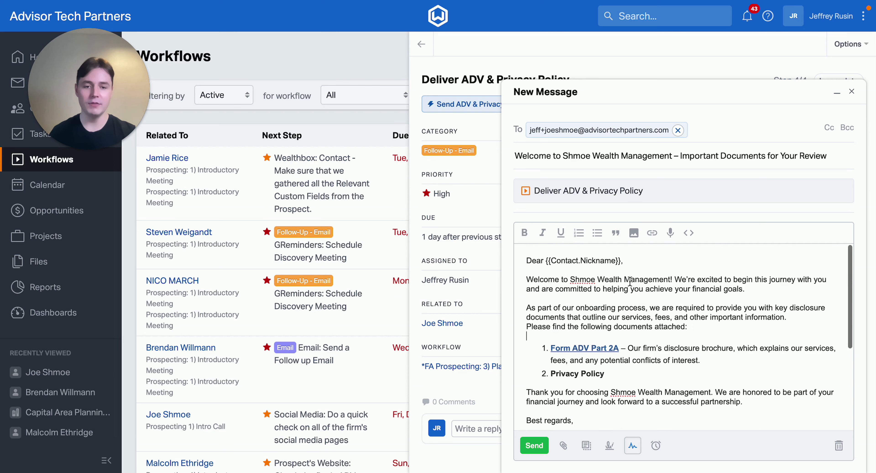
scroll(630, 281, "down", 2)
scroll(630, 281, "up", 2)
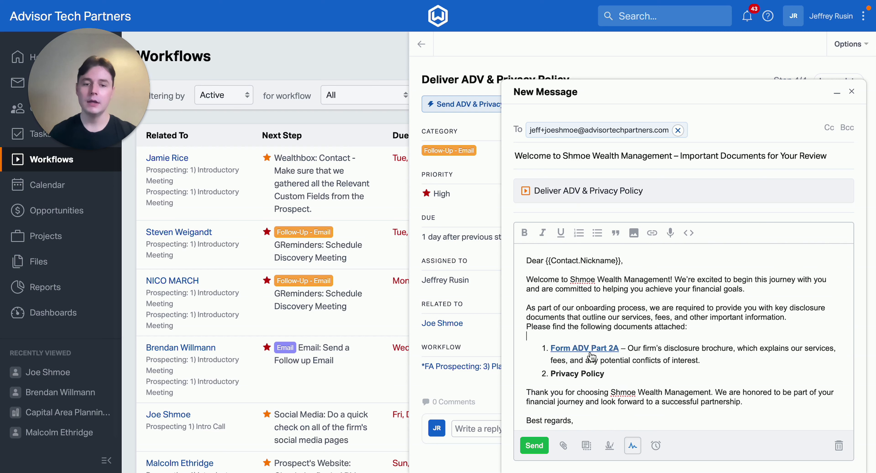
scroll(592, 357, "down", 3)
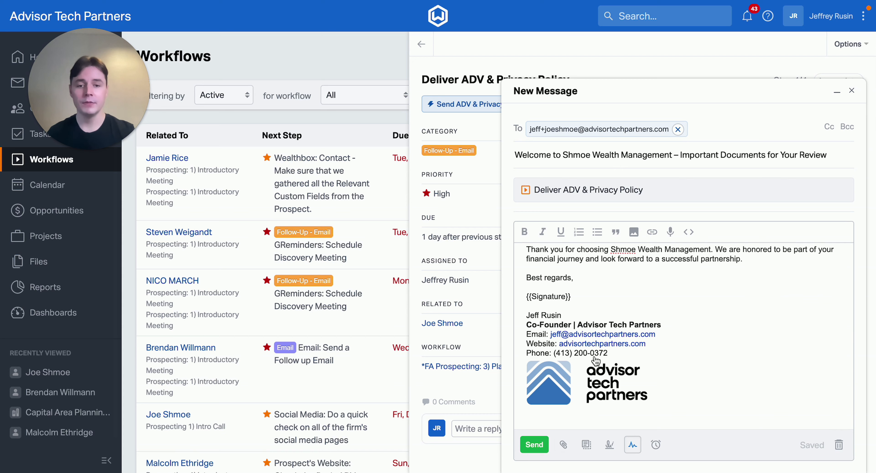
scroll(595, 357, "up", 5)
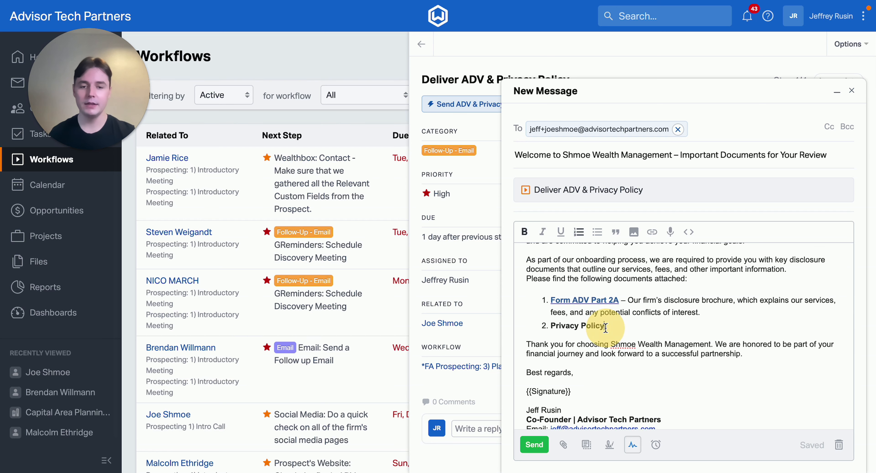
scroll(606, 325, "up", 2)
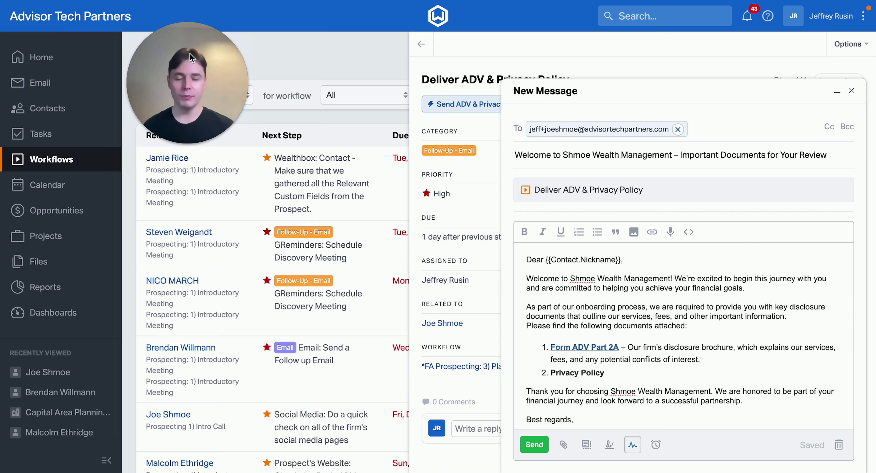